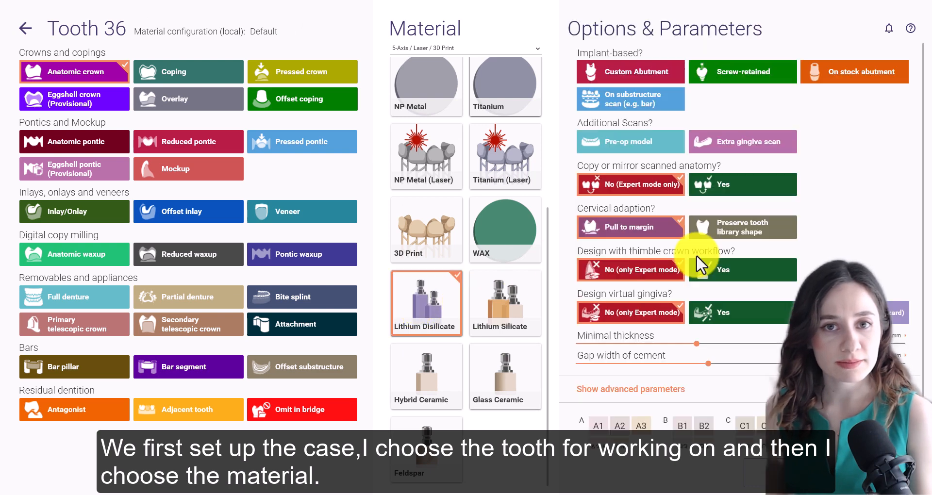
Define tooth 35 as an adjacent tooth and set the scan mode to Digital impression scan.
scroll(635, 250, "down", 2)
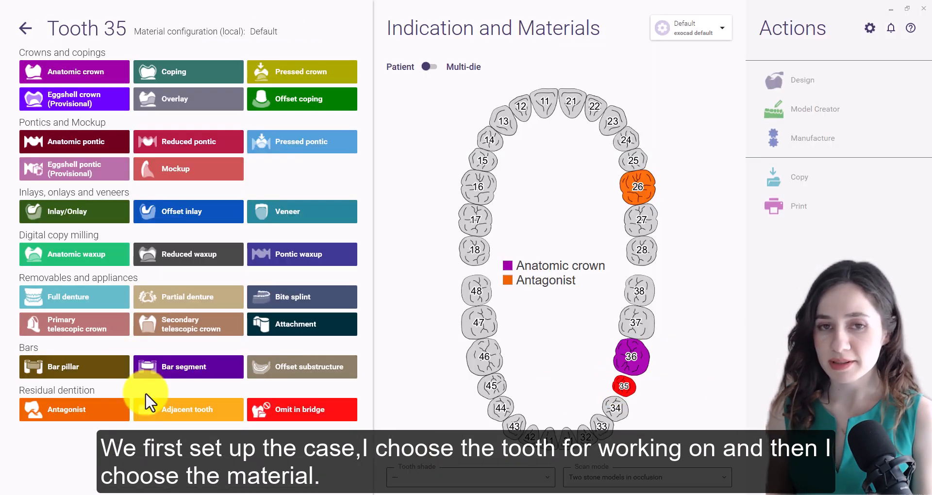
left_click(146, 406)
left_click(718, 478)
left_click(728, 436)
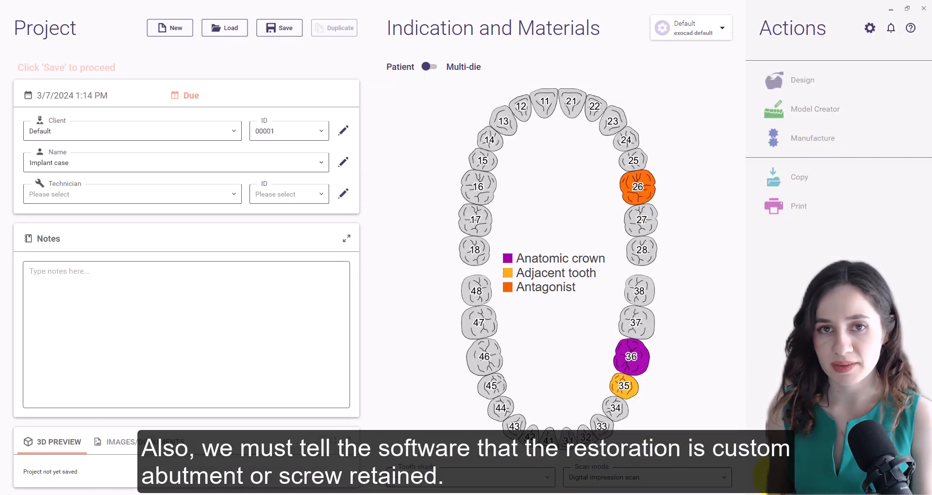
Save the project and set the tooth 36 anatomic crown as screw-retained.
left_click(282, 32)
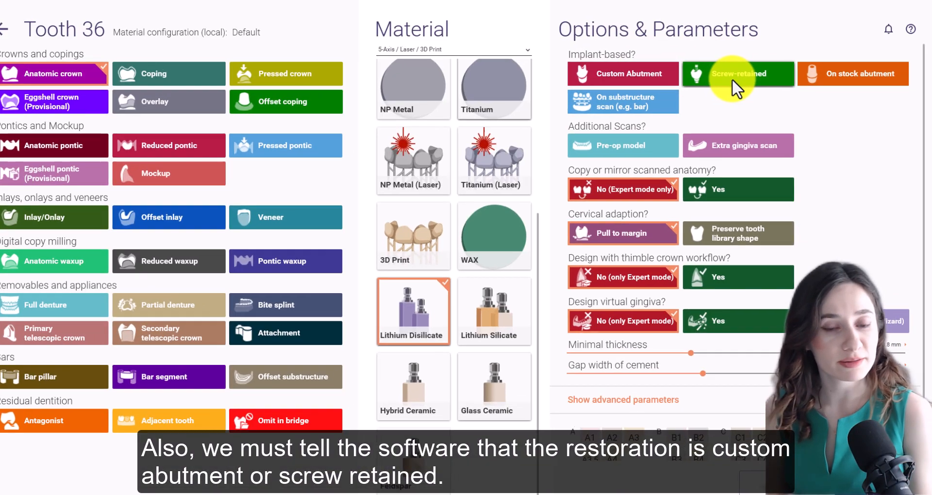
left_click(733, 80)
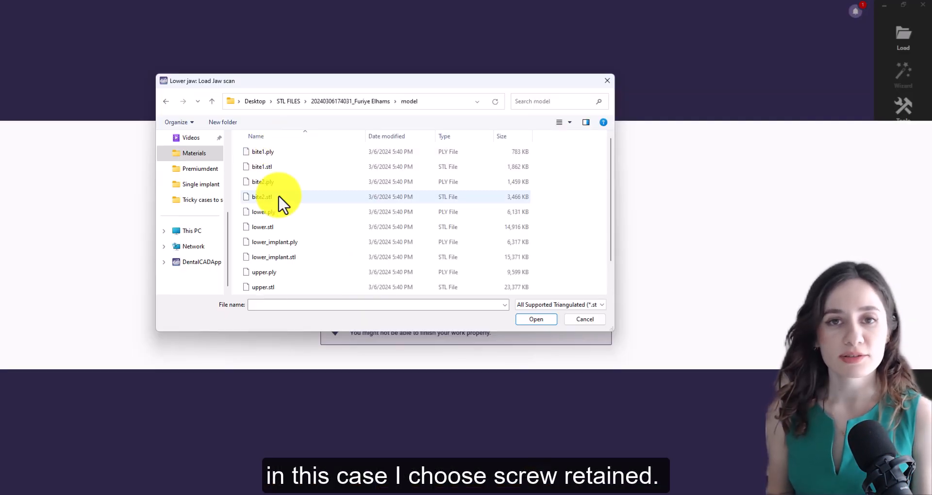
Load the lower jaw scan, lower_implant.ply as the scan marker, lower.ply as the gingiva and upper.ply as the antagonist.
left_click(539, 318)
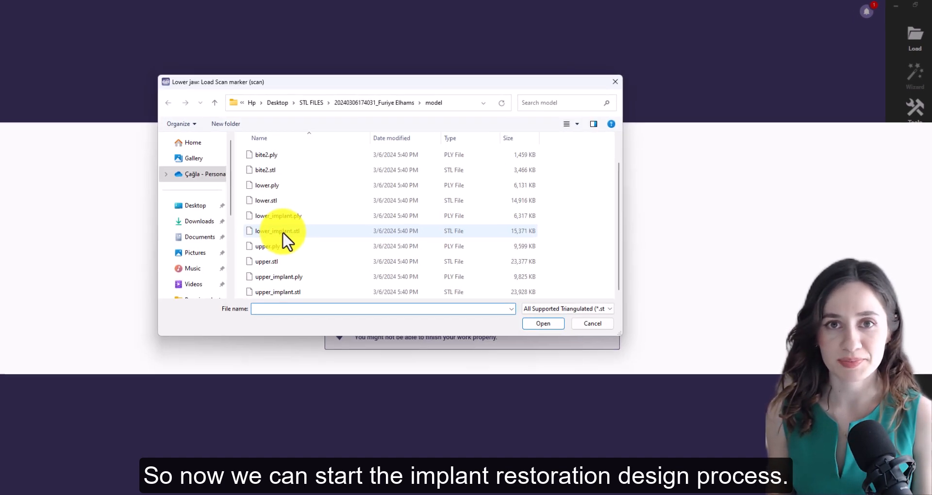
left_click(278, 216)
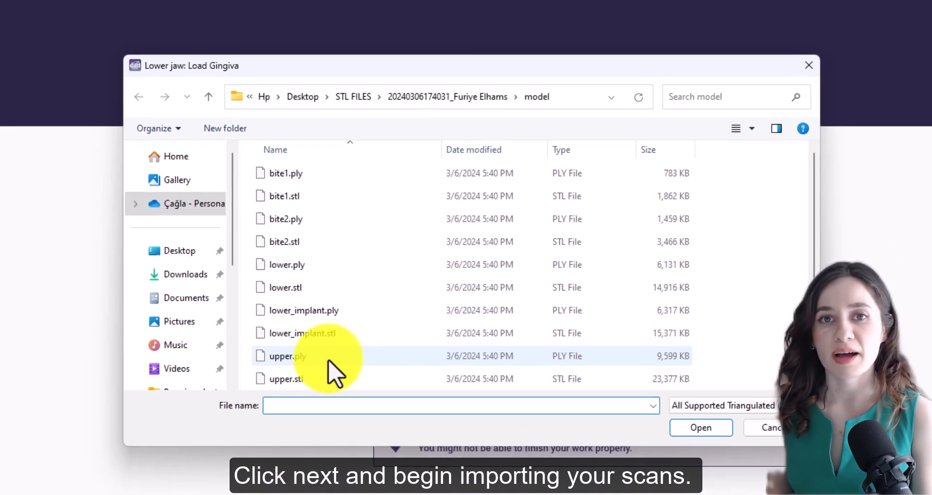
left_click(322, 265)
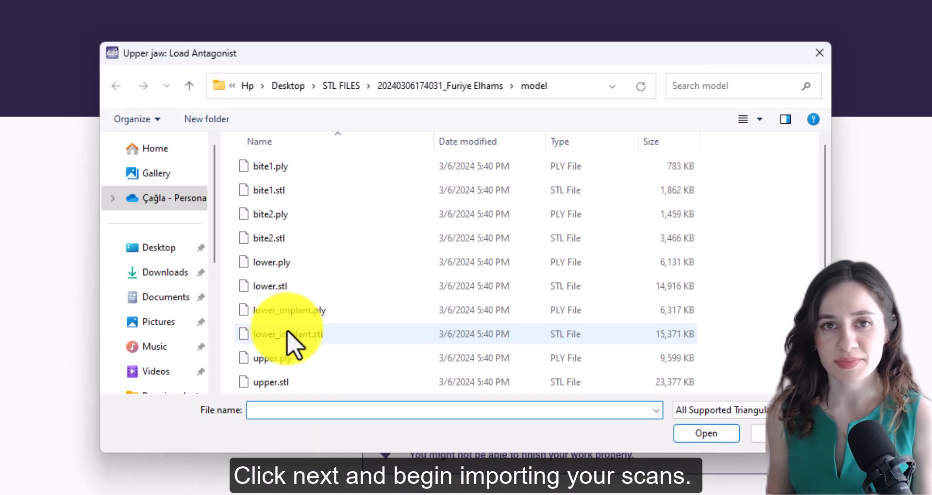
left_click(291, 359)
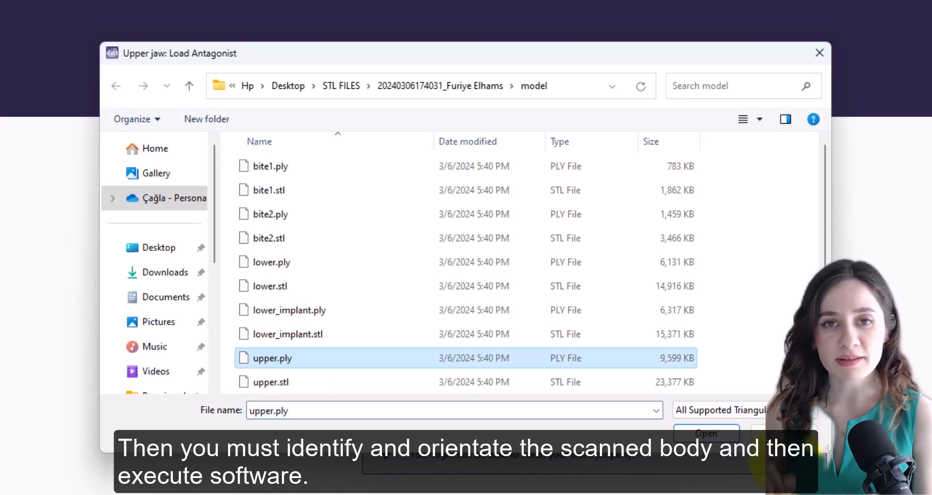
left_click(450, 345)
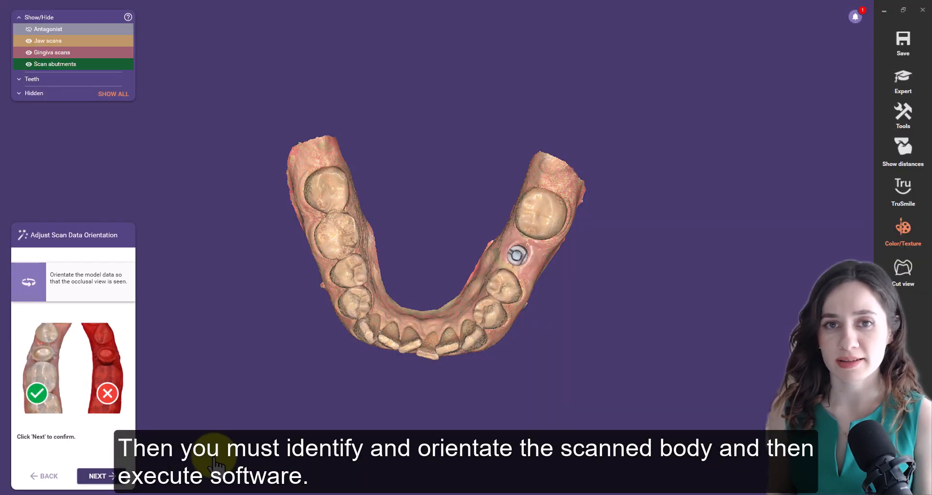
Orient the scan data to the occlusal view and choose library part H4.0_GH1.0_5410 for the tooth 36 implant.
right_click_drag(656, 202, 657, 192)
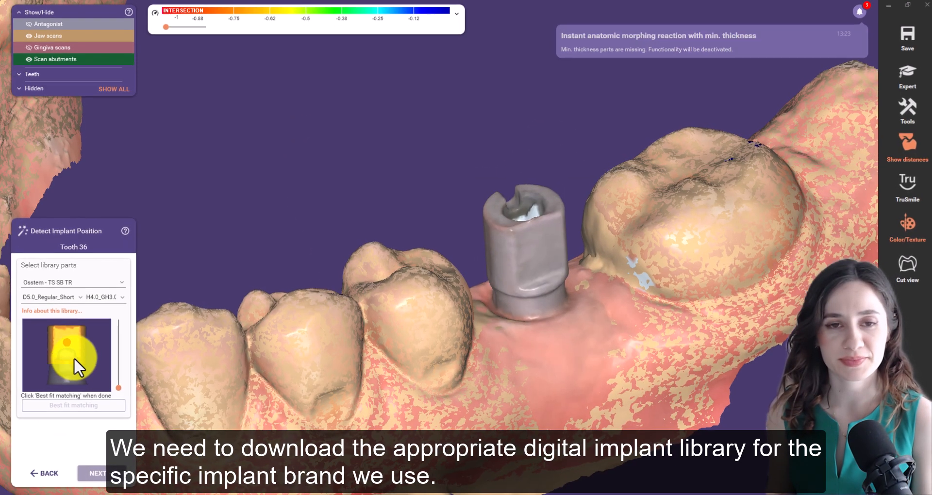
left_click(131, 266)
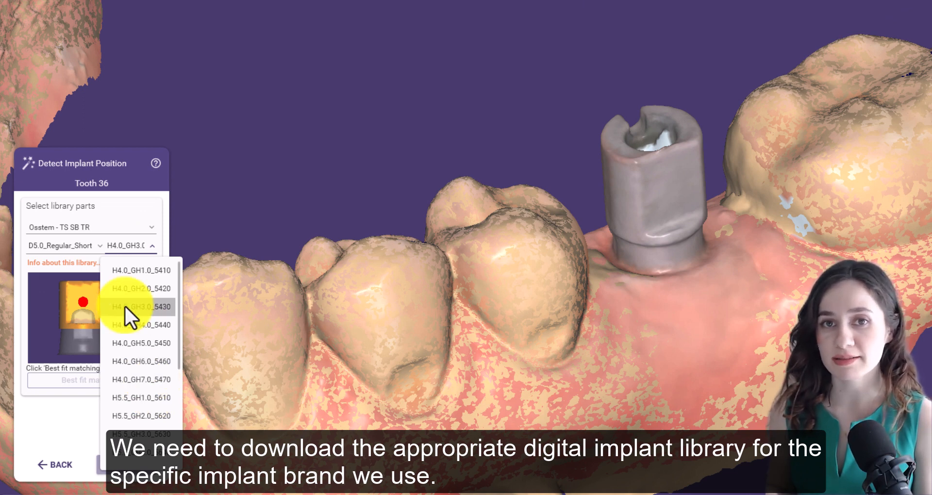
left_click(132, 270)
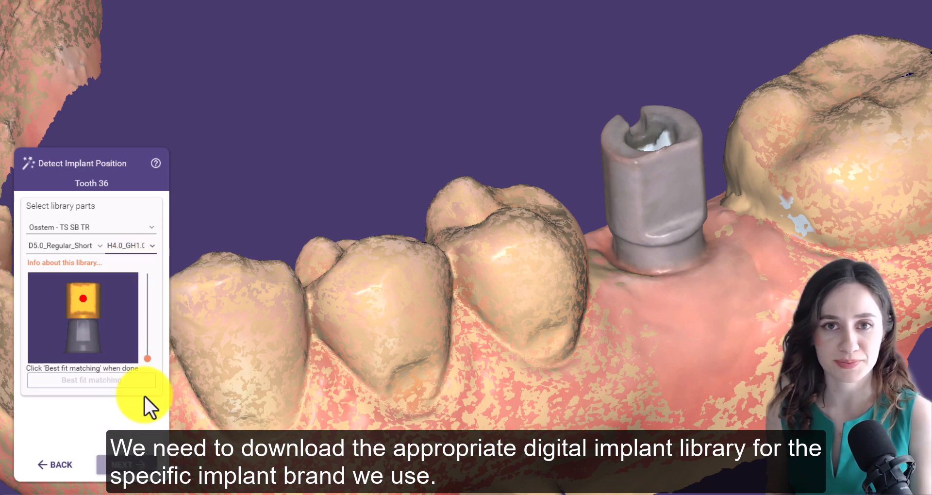
Place the library scan body over the scanned one at tooth 36, refine its alignment and run best fit matching.
left_click(673, 183)
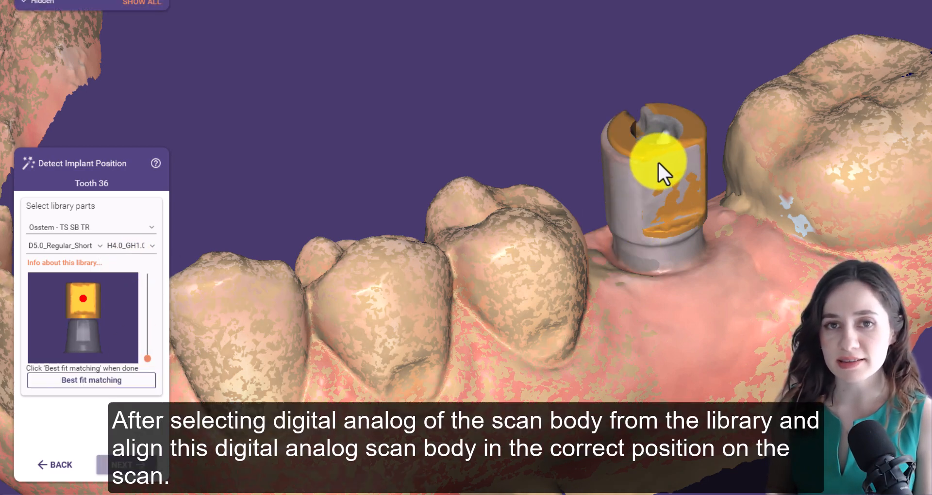
mouse_move(658, 164)
left_mouse_down()
mouse_move(634, 162)
mouse_move(650, 162)
mouse_move(665, 133)
mouse_move(652, 169)
mouse_move(671, 181)
mouse_move(662, 164)
left_mouse_up()
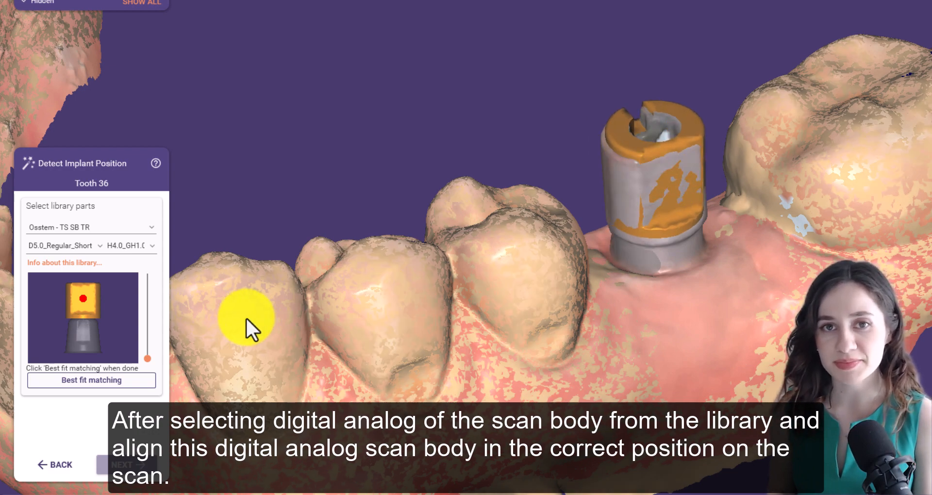
left_click_drag(144, 362, 147, 340)
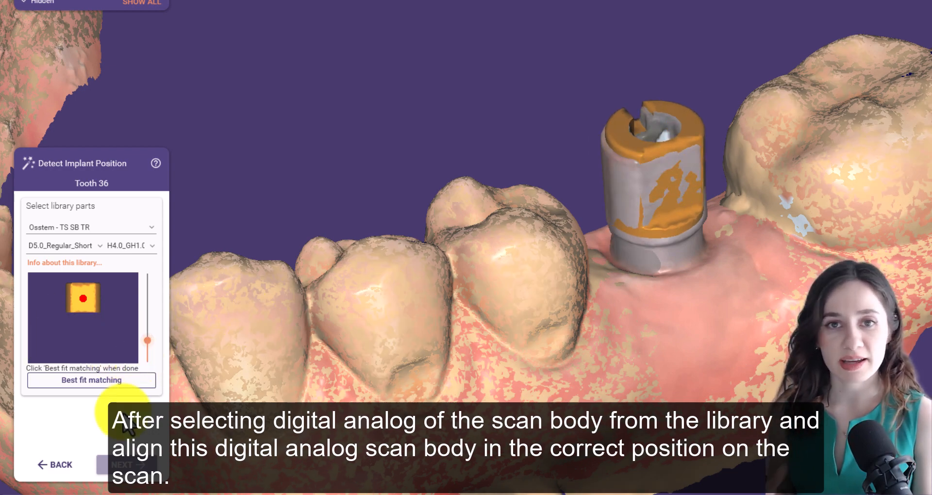
left_click_drag(633, 184, 665, 192)
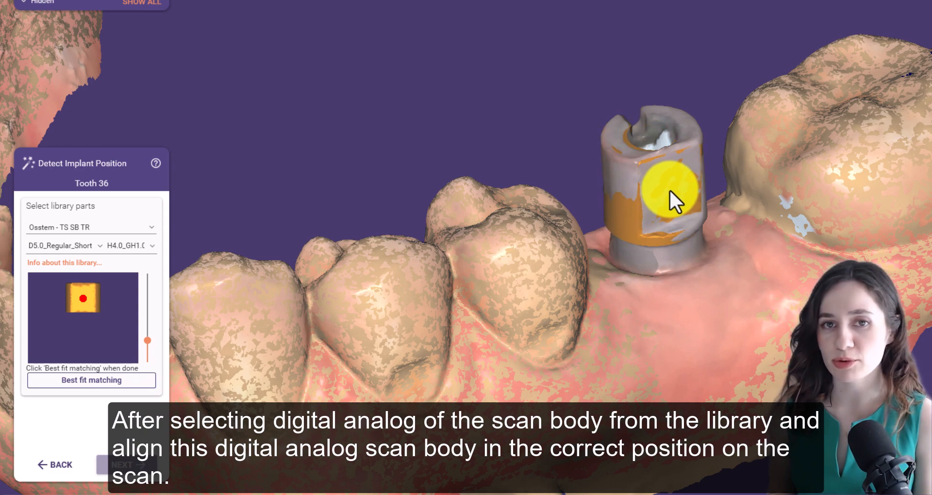
left_click(126, 381)
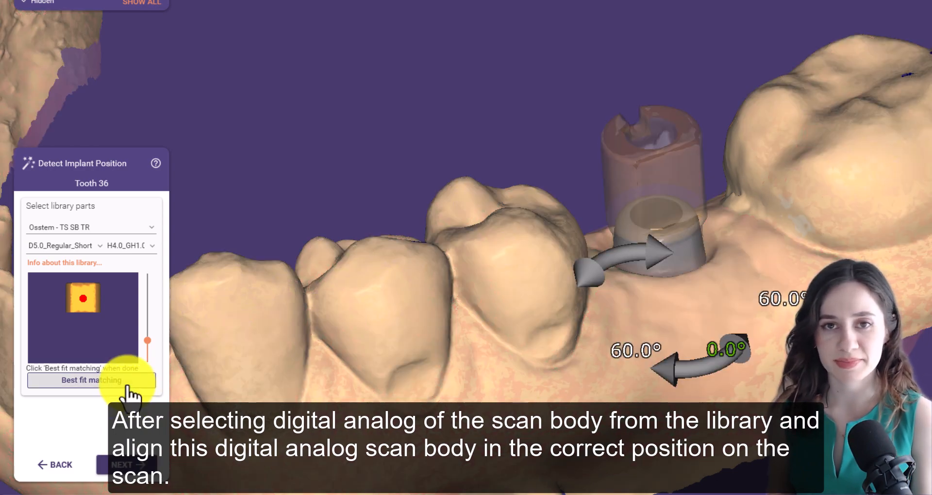
left_click(145, 466)
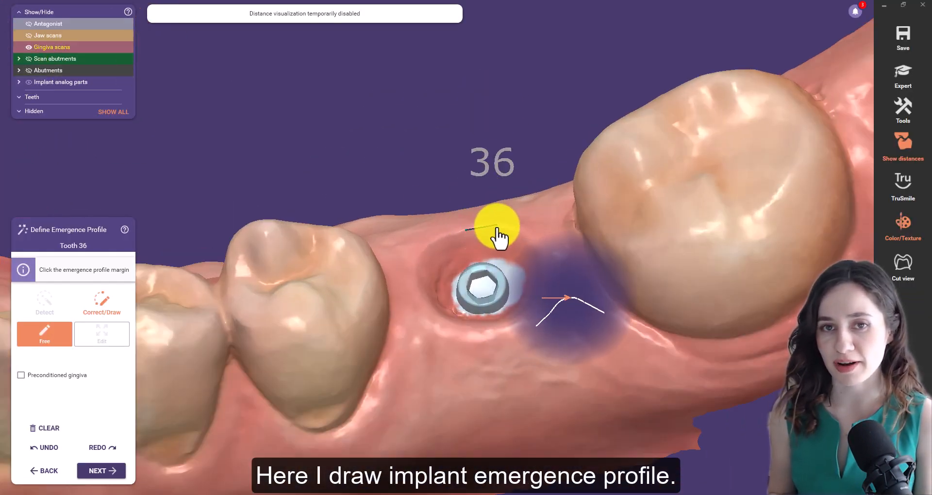
Draw the emergence profile margin around the tooth 36 implant and widen it on the buccal side.
mouse_move(466, 228)
left_mouse_down()
mouse_move(536, 238)
mouse_move(547, 281)
mouse_move(537, 318)
mouse_move(490, 337)
mouse_move(447, 338)
mouse_move(409, 290)
mouse_move(435, 238)
mouse_move(470, 232)
left_mouse_up()
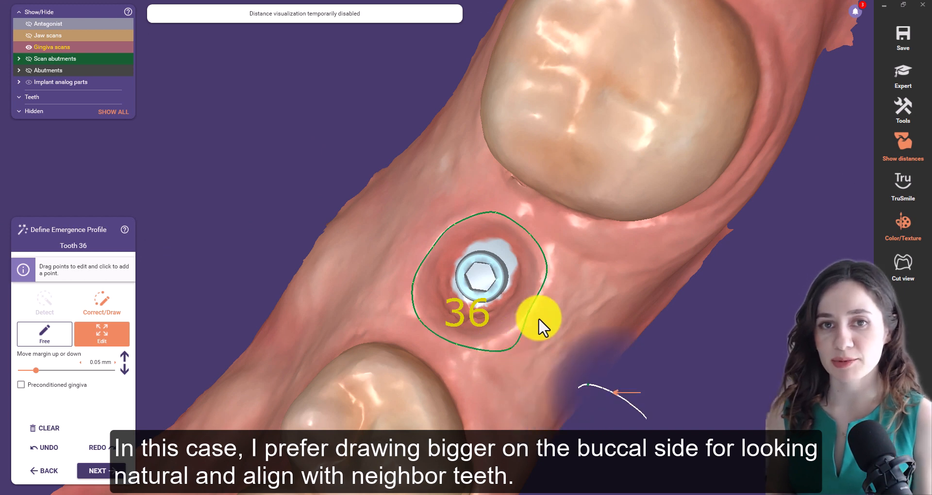
left_click_drag(552, 312, 567, 261)
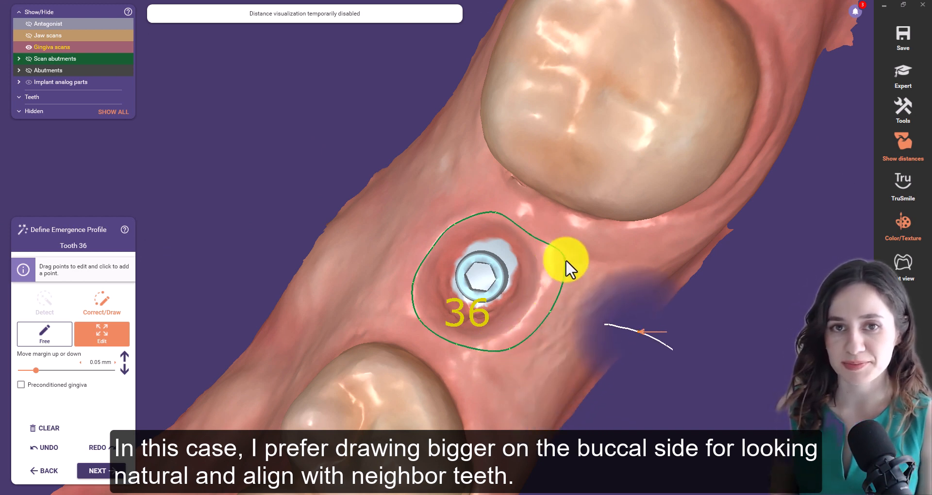
left_click(462, 215)
left_click_drag(474, 350, 453, 351)
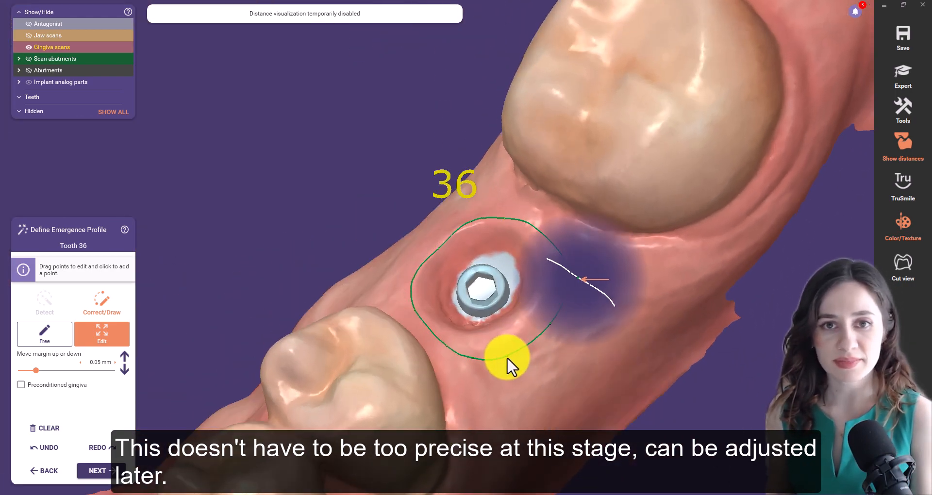
right_click_drag(458, 375, 692, 294)
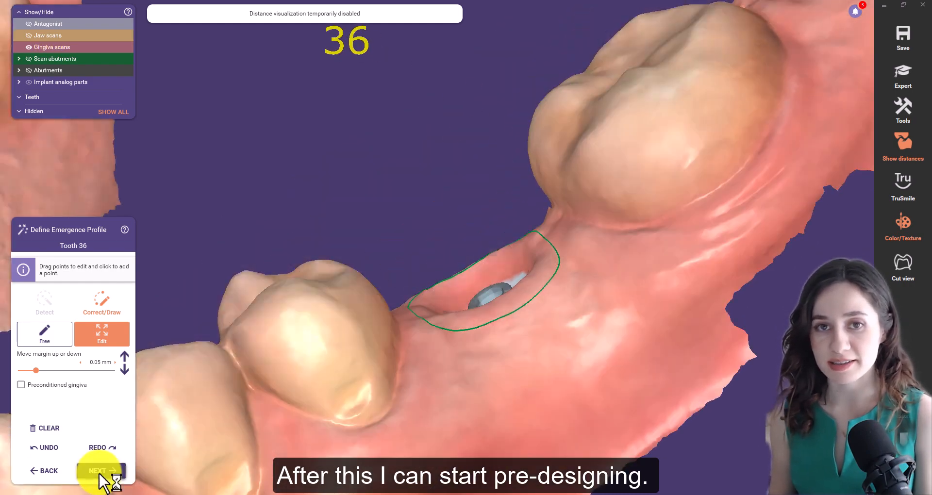
left_click(102, 471)
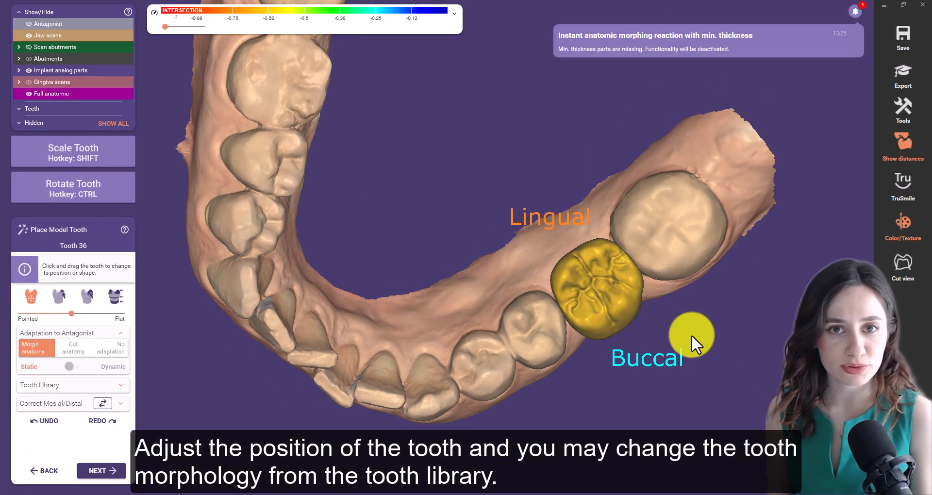
Reshape the tooth 36 model crown beside its distal neighbour to fit the gap.
right_click_drag(613, 298, 506, 440)
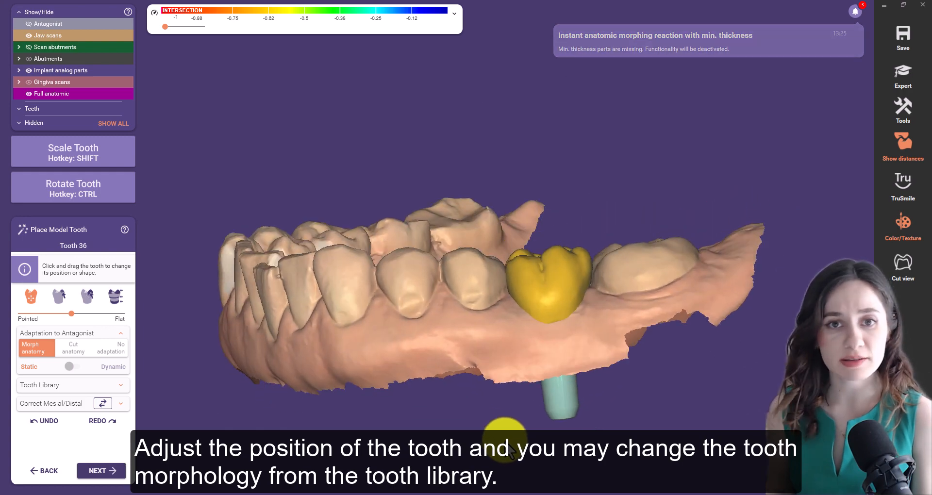
left_click(59, 302)
left_click_drag(580, 257, 586, 277)
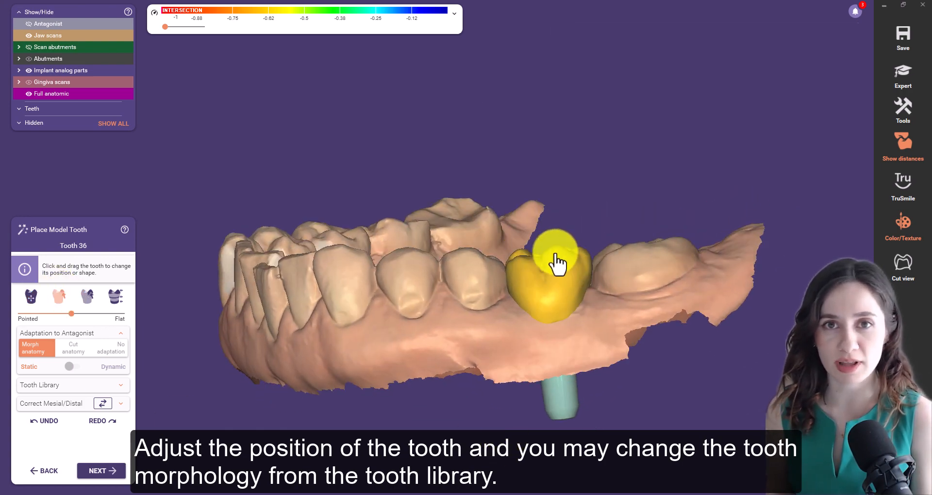
left_click(118, 297)
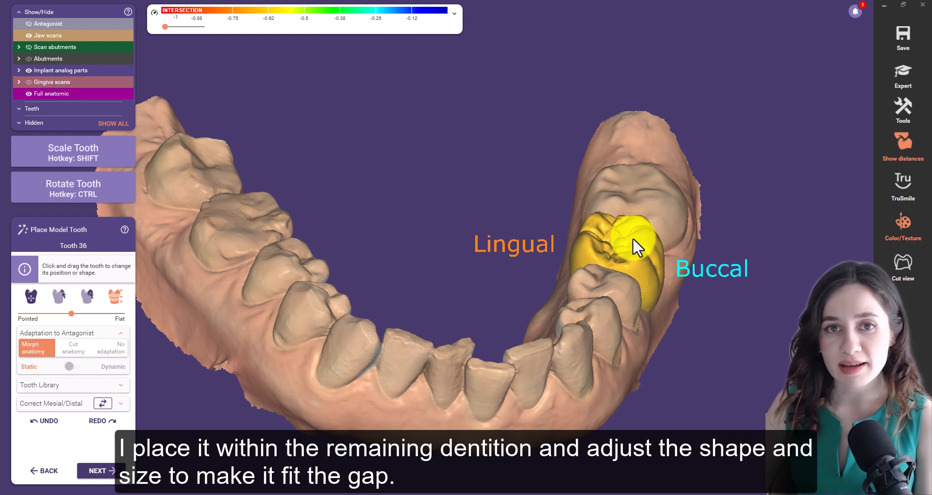
Change the tooth 36 morphology to the e-xofan tooth library.
right_click_drag(633, 243, 605, 347)
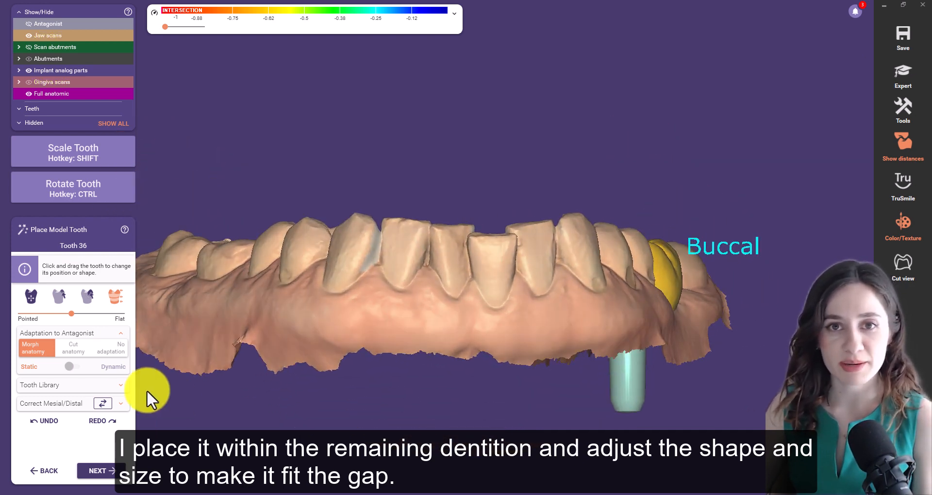
left_click(71, 365)
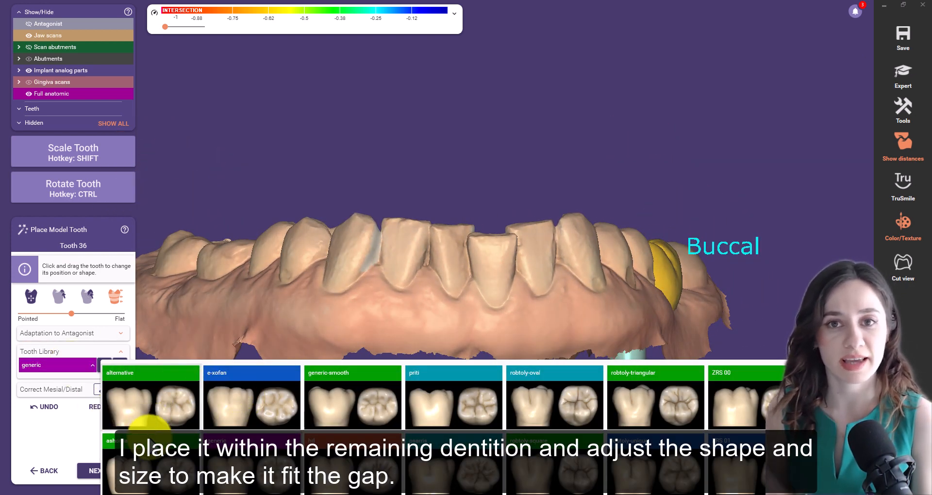
left_click(225, 403)
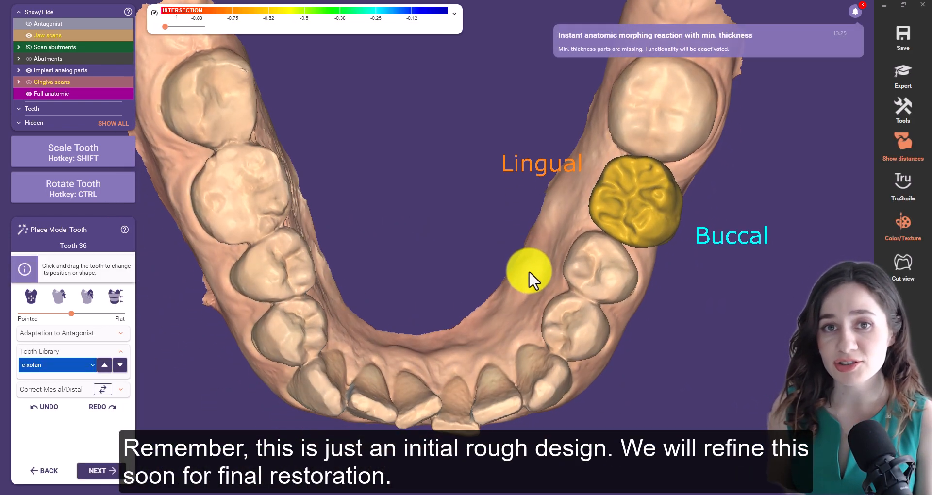
Rotate the tooth 36 crown slightly to follow the arch and show the antagonist to check its placement.
middle_click_drag(561, 268, 471, 326)
scroll(471, 327, "up", 2)
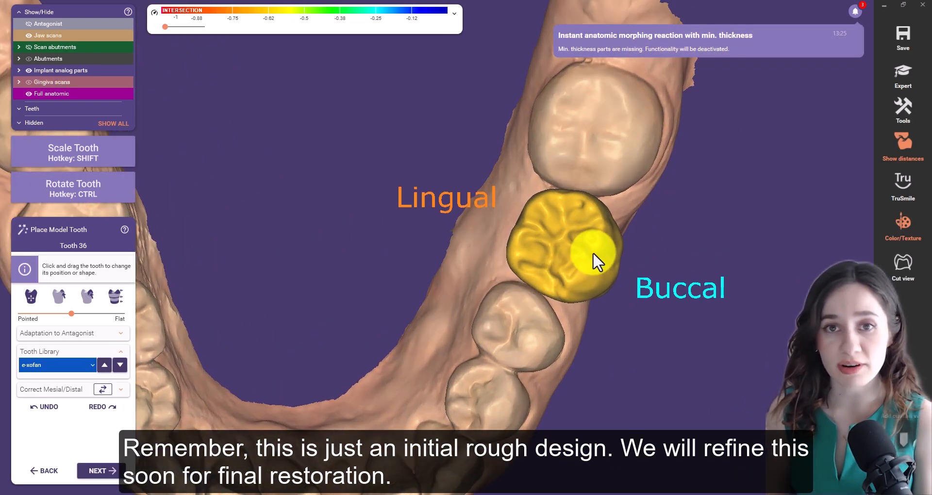
left_click_drag(578, 247, 589, 242, "ctrl")
right_click_drag(589, 243, 314, 264)
left_click(29, 24)
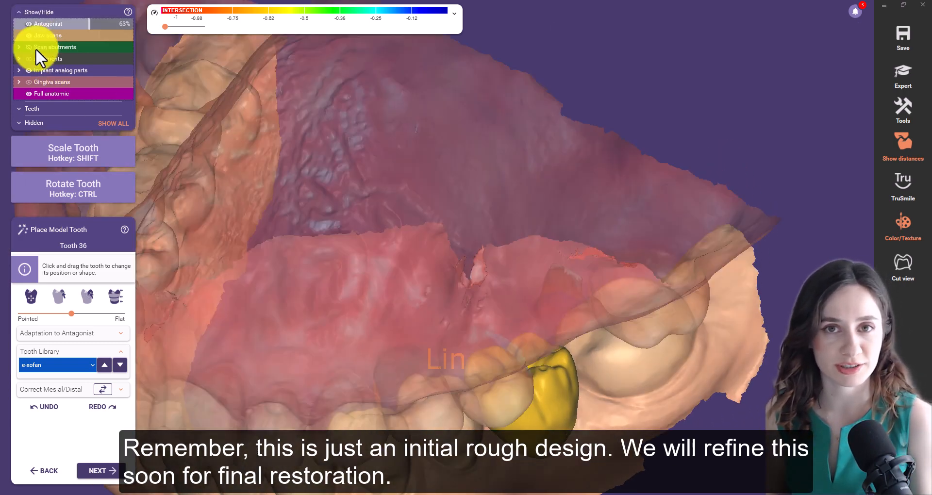
right_click_drag(148, 126, 179, 232)
left_click(102, 471)
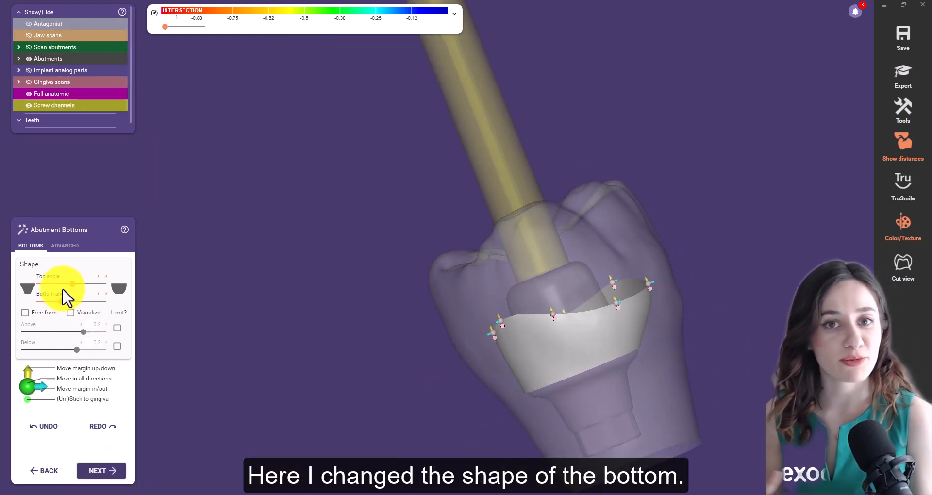
Reduce the top angle of the abutment bottom shape and accept the abutment bottom.
left_click_drag(71, 286, 54, 288)
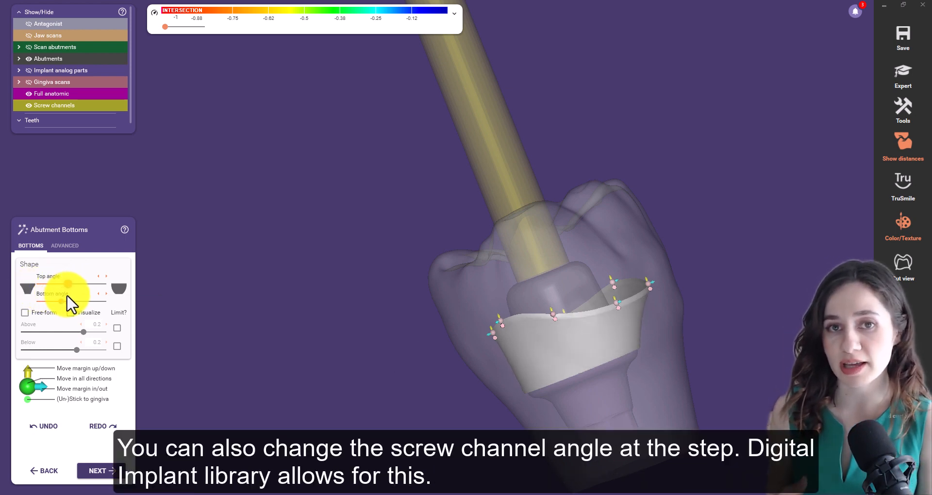
right_click_drag(426, 322, 424, 322)
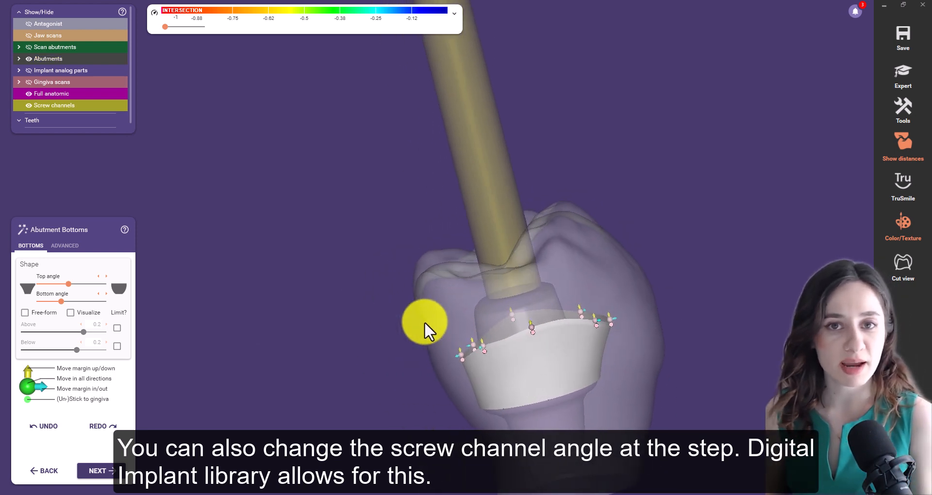
left_click(113, 478)
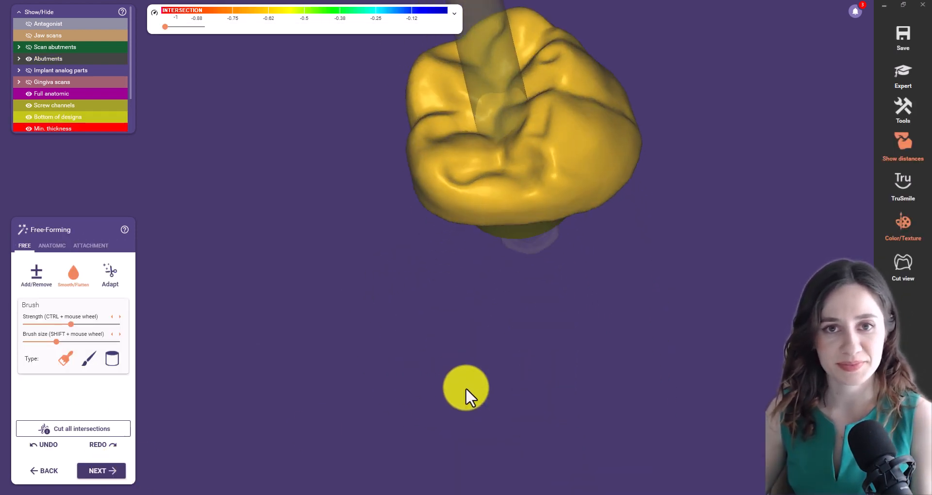
Show the jaw scans around the tooth 36 crown and check its position within the arch.
left_click(61, 39)
middle_click_drag(393, 244, 310, 388)
scroll(650, 285, "down", 5)
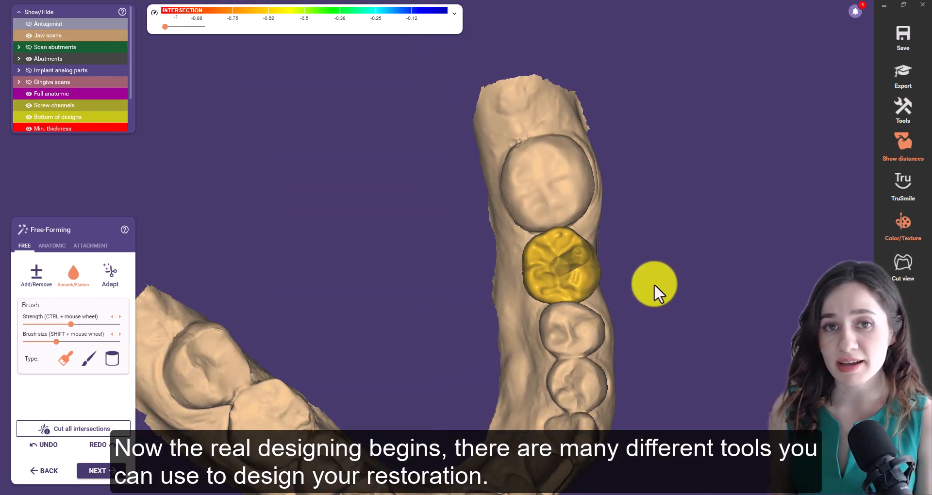
right_click_drag(655, 283, 658, 282)
right_click_drag(233, 200, 418, 408)
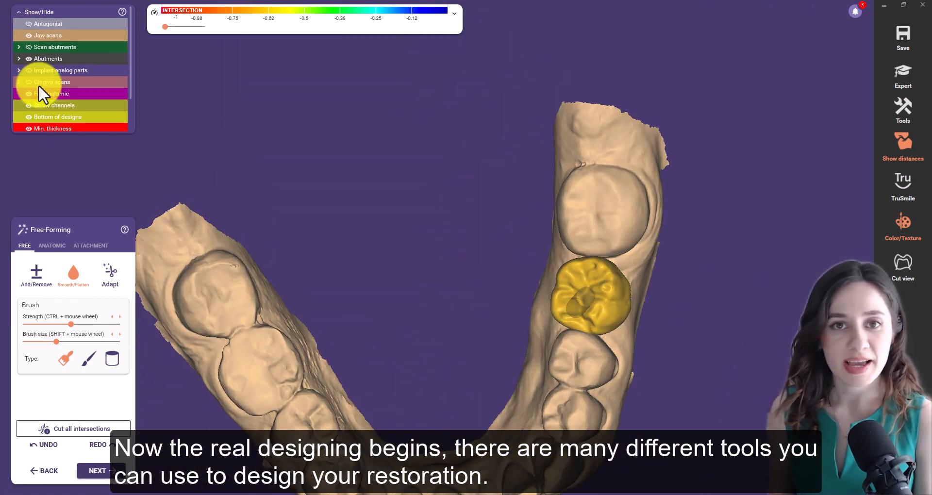
Show the antagonist, hide the screw channels and turn on TruSmile rendering for the tooth 36 crown.
left_click(30, 25)
right_click_drag(272, 418, 303, 250)
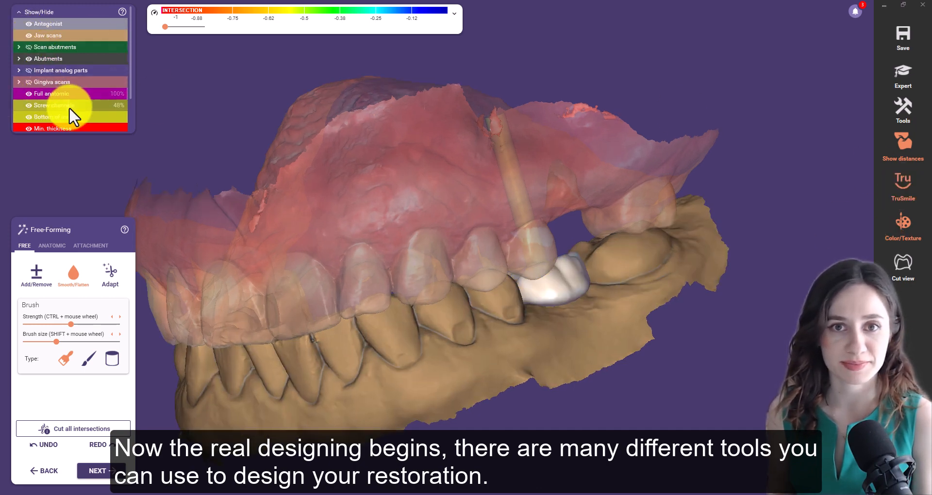
left_click_drag(70, 108, 117, 112)
right_click_drag(281, 289, 337, 354)
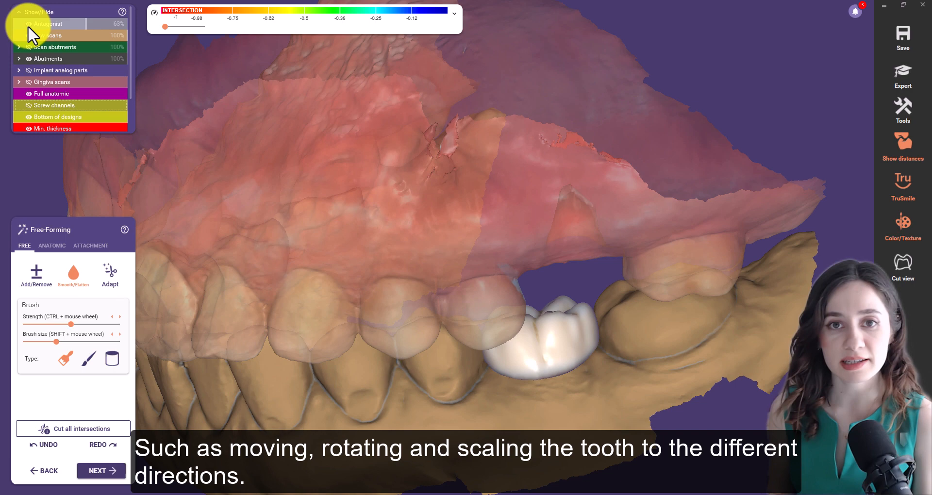
Hide the antagonist and inspect the tooth 36 crown against its neighbouring teeth from several sides.
left_click(29, 24)
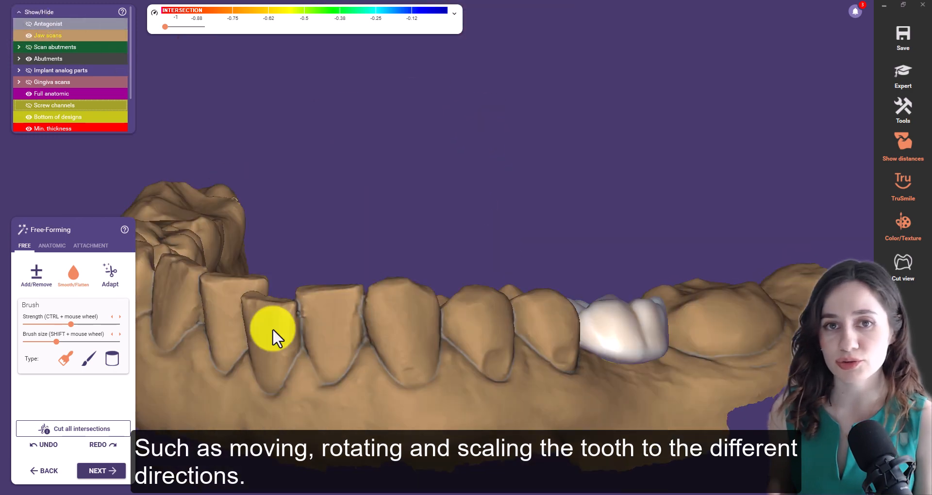
scroll(471, 323, "up", 5)
right_click_drag(521, 413, 668, 335)
right_click_drag(613, 354, 47, 320)
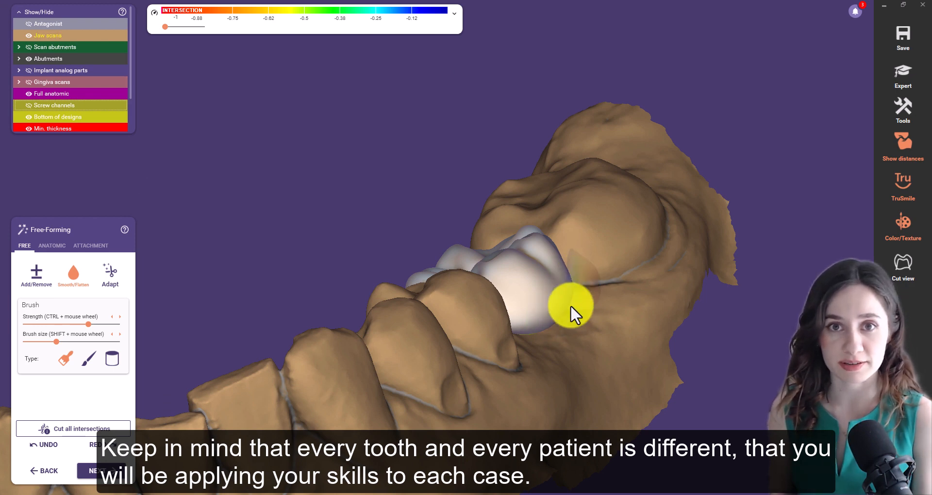
right_click_drag(570, 305, 563, 240)
right_click_drag(552, 280, 343, 290)
right_click_drag(454, 440, 304, 197)
Show the antagonist at full opacity, switch to anatomic Cusps forming and check the crown's bulk from the buccal and lingual sides.
left_click(95, 25)
left_click_drag(95, 28, 120, 37)
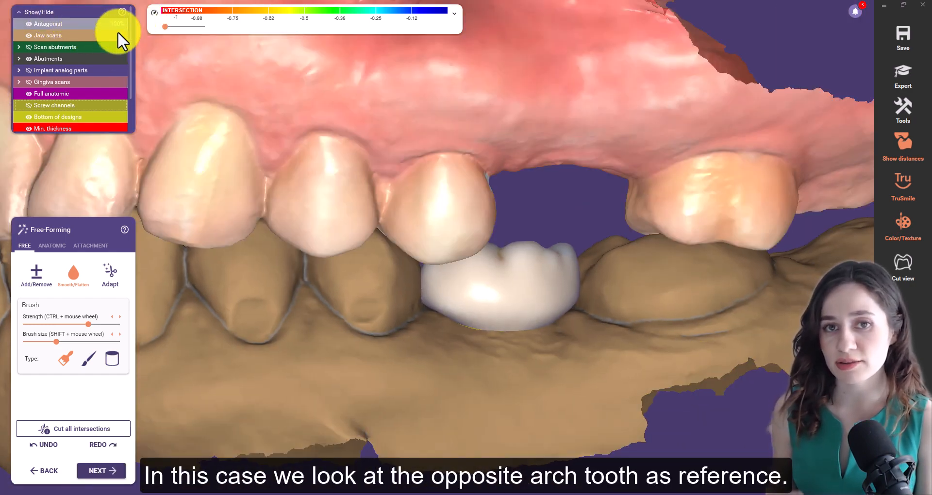
right_click_drag(539, 301, 425, 351)
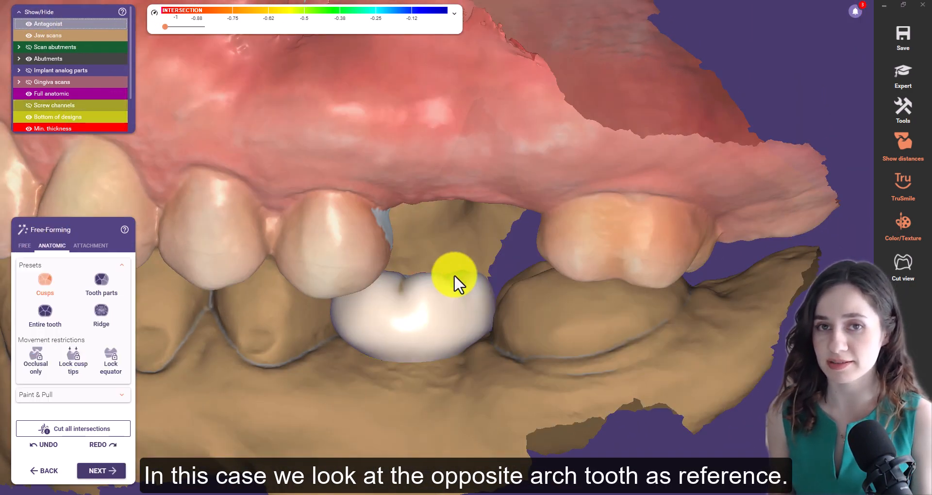
right_click_drag(479, 296, 488, 386)
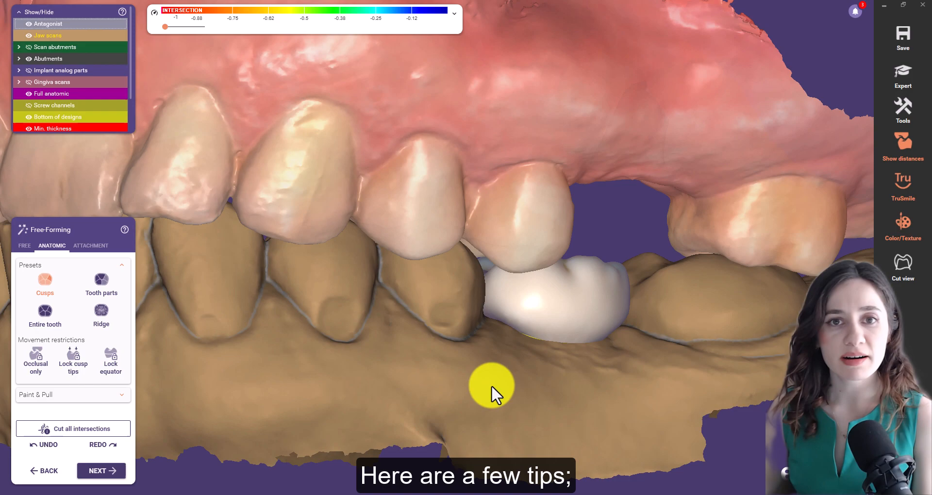
right_click_drag(491, 385, 442, 299)
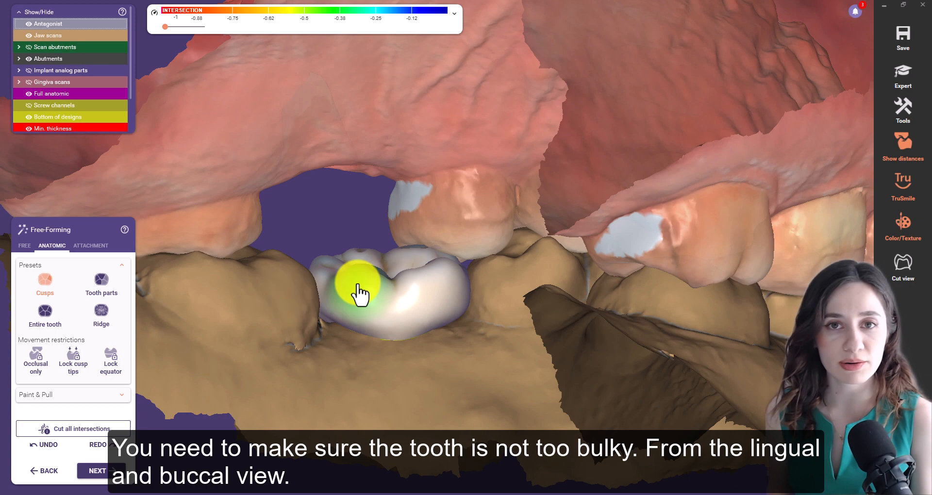
right_click_drag(358, 291, 343, 296)
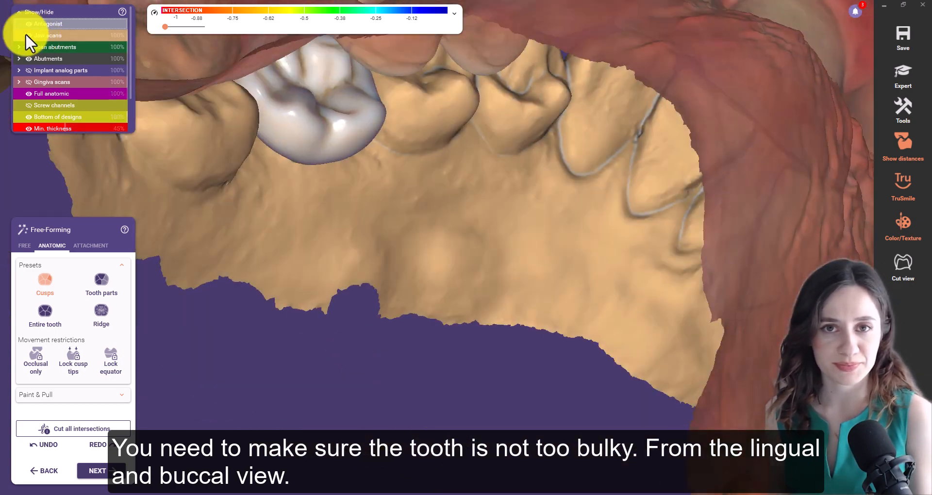
Hide the antagonist, compare the crown's marginal ridges with the neighbouring teeth and switch to free Add/Remove forming.
left_click(28, 23)
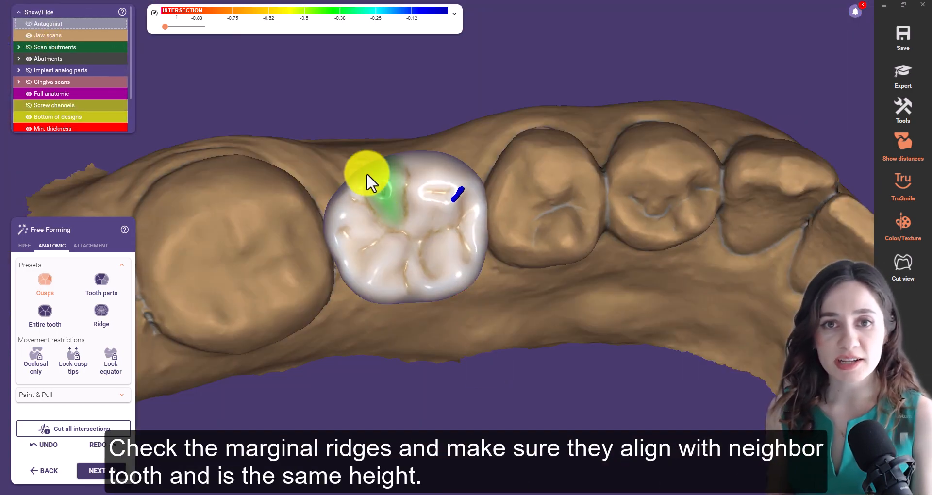
right_click_drag(333, 172, 383, 143)
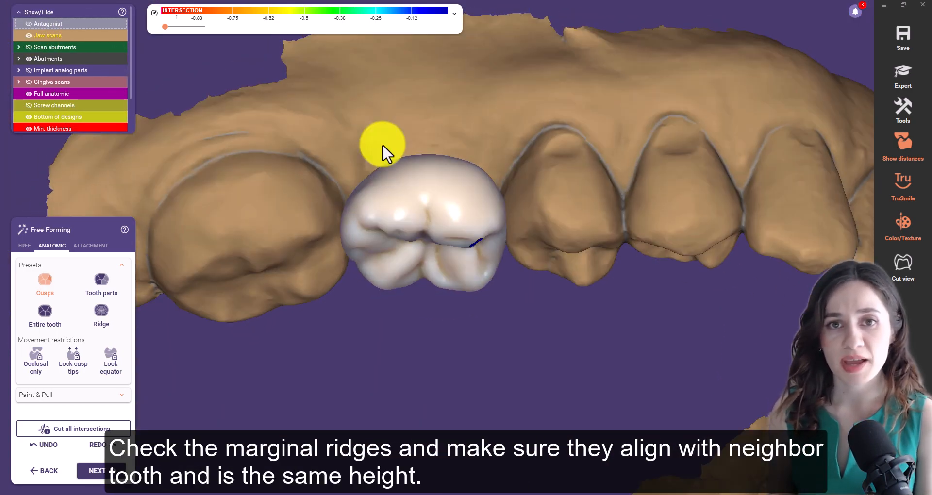
left_click(24, 246)
right_click_drag(365, 180, 480, 378)
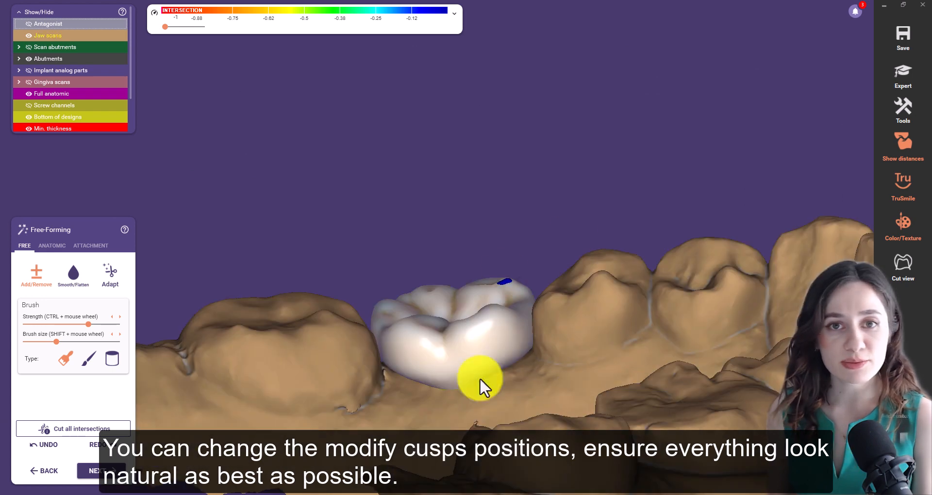
Isolate the crown by hiding the jaw scans and work over its sides with Smooth/Flatten.
left_click(38, 25)
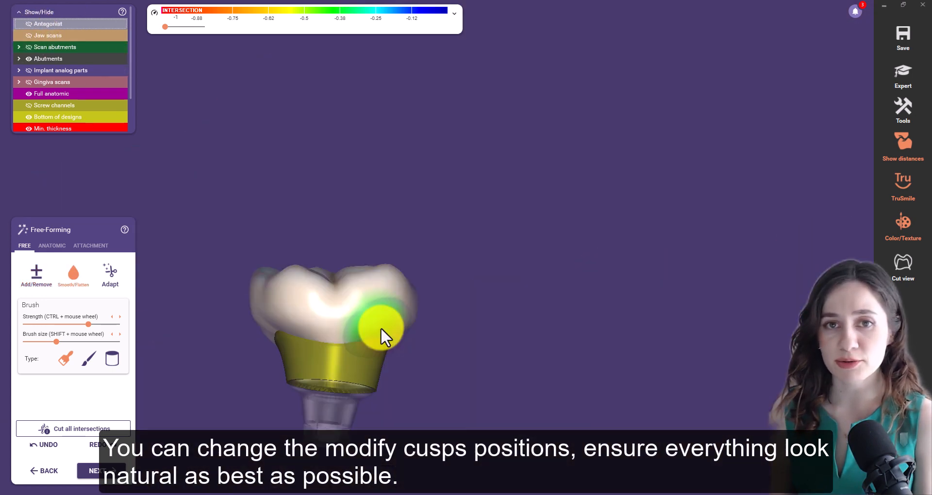
right_click_drag(380, 329, 490, 297)
right_click_drag(415, 291, 706, 320)
Show the jaw scans and check the interproximal contacts of the crown from beneath the arch.
left_click(32, 35)
right_click_drag(554, 339, 498, 162)
right_click_drag(316, 339, 130, 287)
left_click(74, 277)
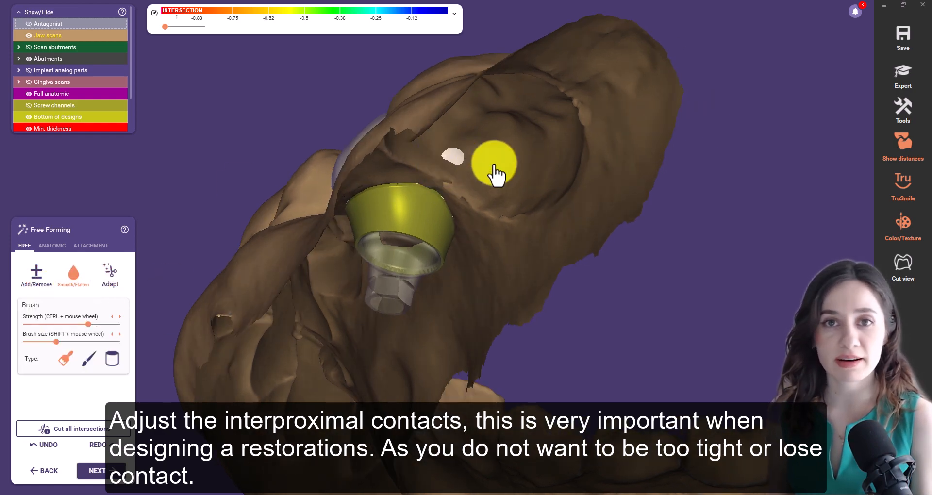
mouse_move(495, 173)
right_mouse_down()
mouse_move(339, 183)
mouse_move(301, 312)
mouse_move(376, 298)
right_mouse_up()
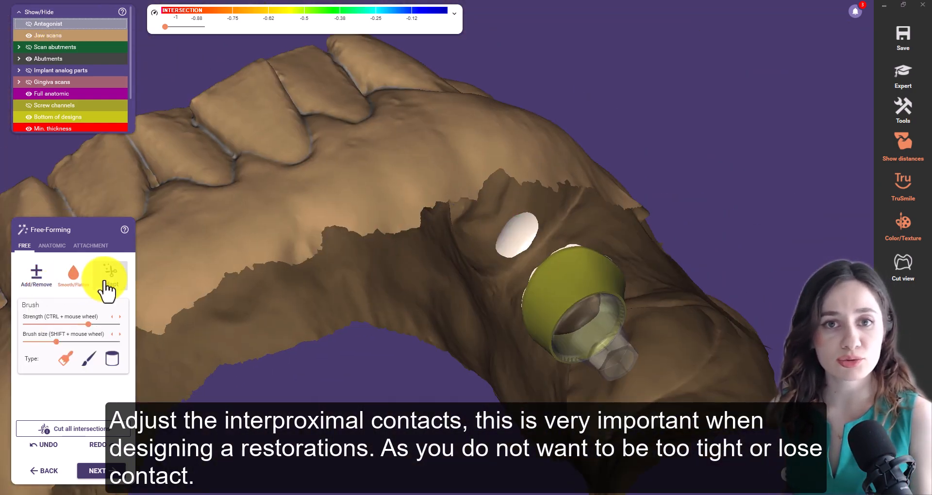
right_click_drag(555, 241, 509, 208)
Hide the jaw scans and smooth the crown's proximal surface with a reduced brush strength.
left_click(28, 36)
right_click_drag(559, 194, 536, 167)
left_click(73, 276)
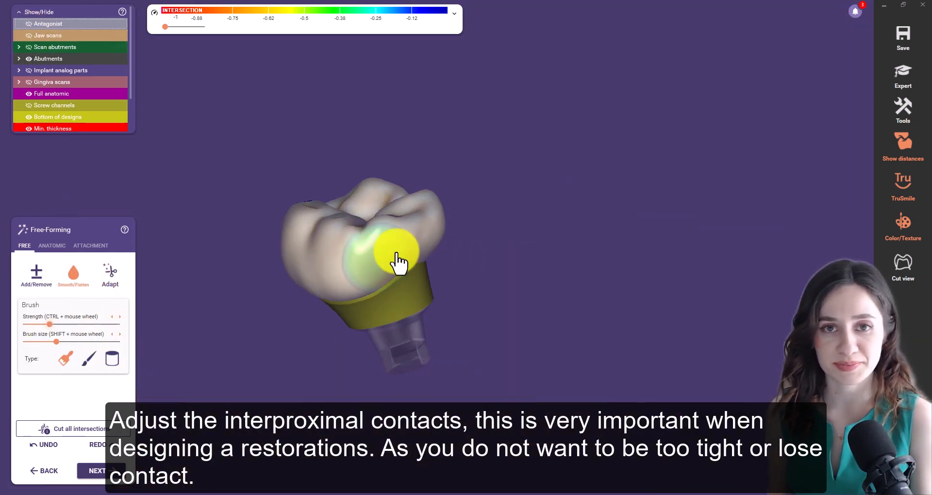
right_click_drag(395, 262, 187, 262)
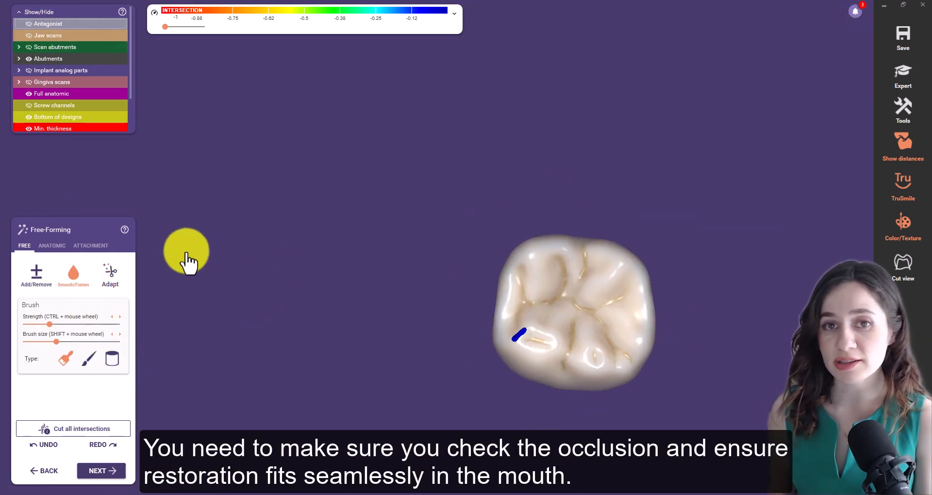
Show the antagonist and gingiva scans, check the crown in occlusion and proceed to the screw hole design.
left_click(44, 35)
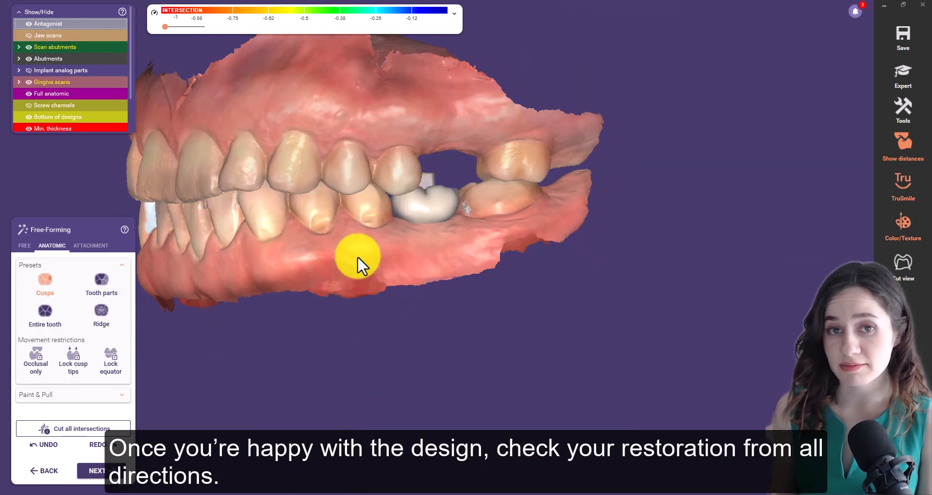
scroll(395, 284, "up", 10)
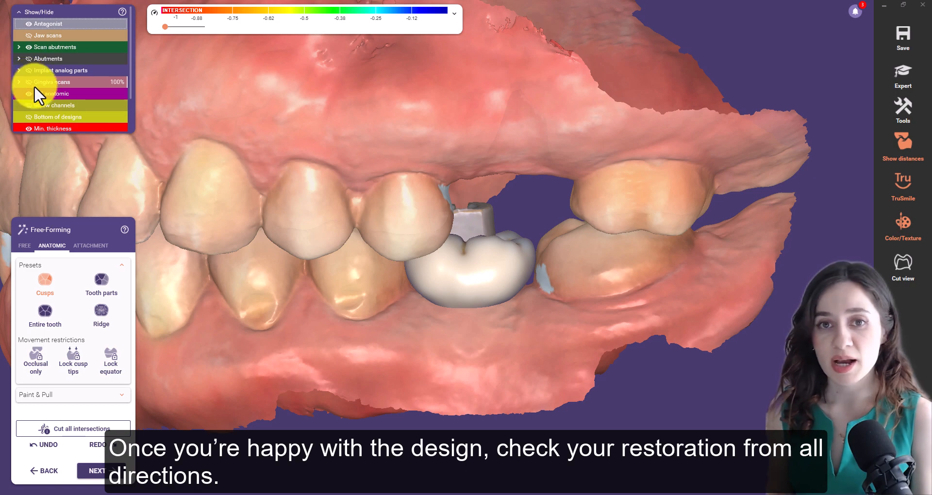
left_click(93, 471)
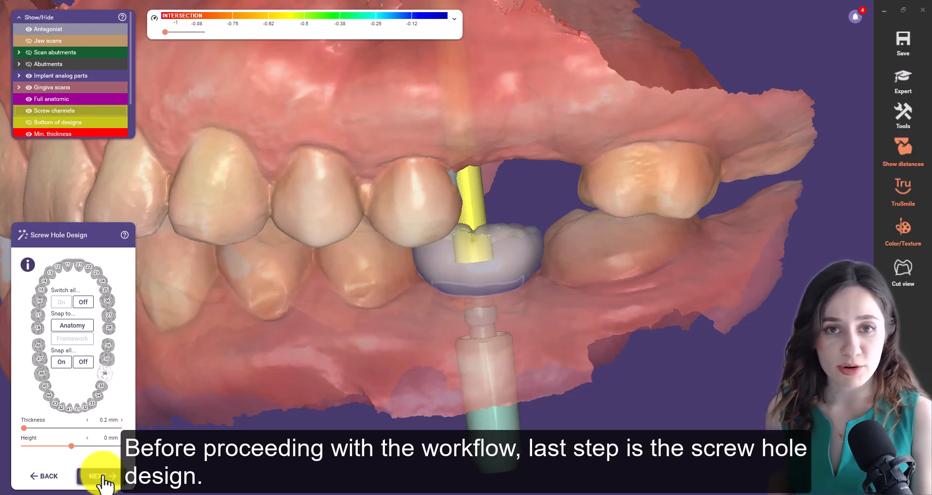
Hide the antagonist and examine the screw channel opening on the crown's occlusal surface.
left_click(31, 29)
right_click_drag(299, 100, 433, 204)
scroll(586, 271, "up", 5)
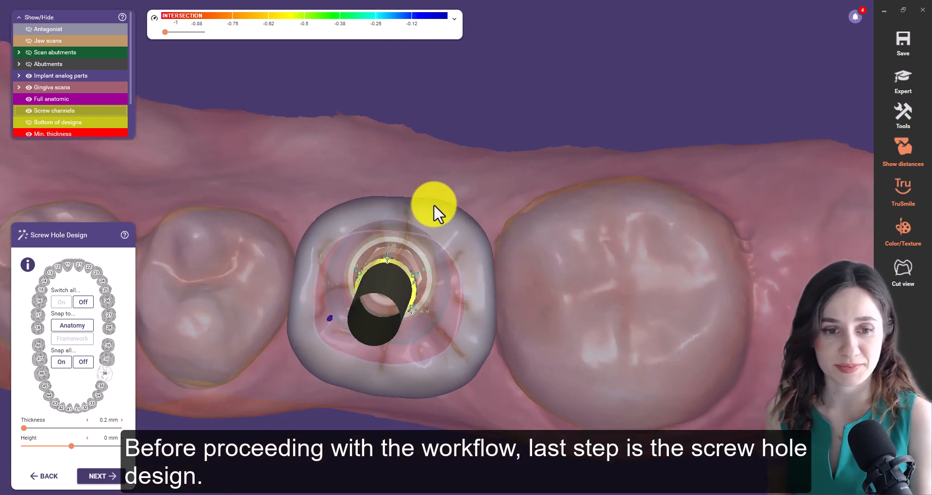